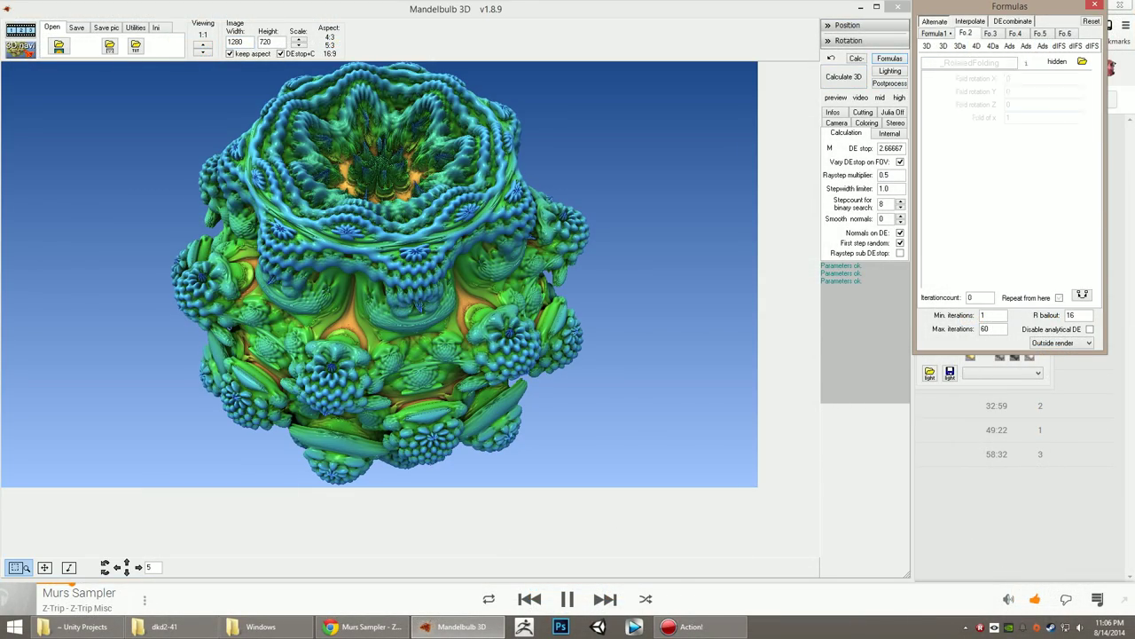
Put the _RotatedFolding formula in the third formula slot.
{"action": "left_click", "coordinate": [973, 62]}
{"action": "left_click", "coordinate": [991, 33]}
{"action": "left_click", "coordinate": [972, 62]}
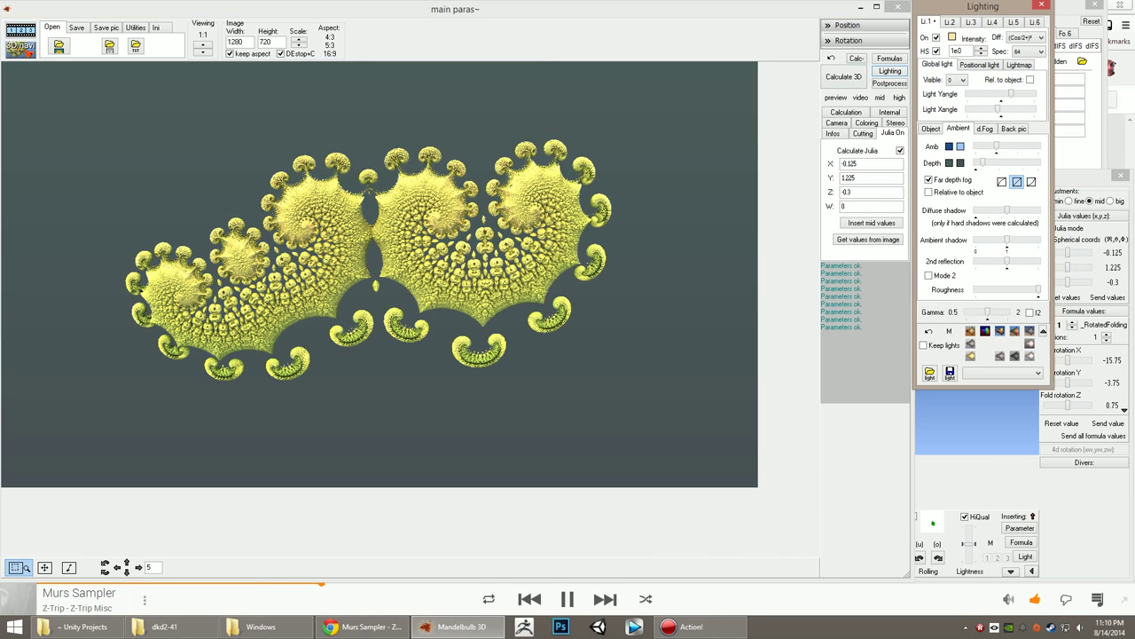
Raise the Cy multiplier in the Navigator to 1.325.
{"action": "left_click_drag", "start_coordinate": [1067, 383], "coordinate": [1073, 382]}
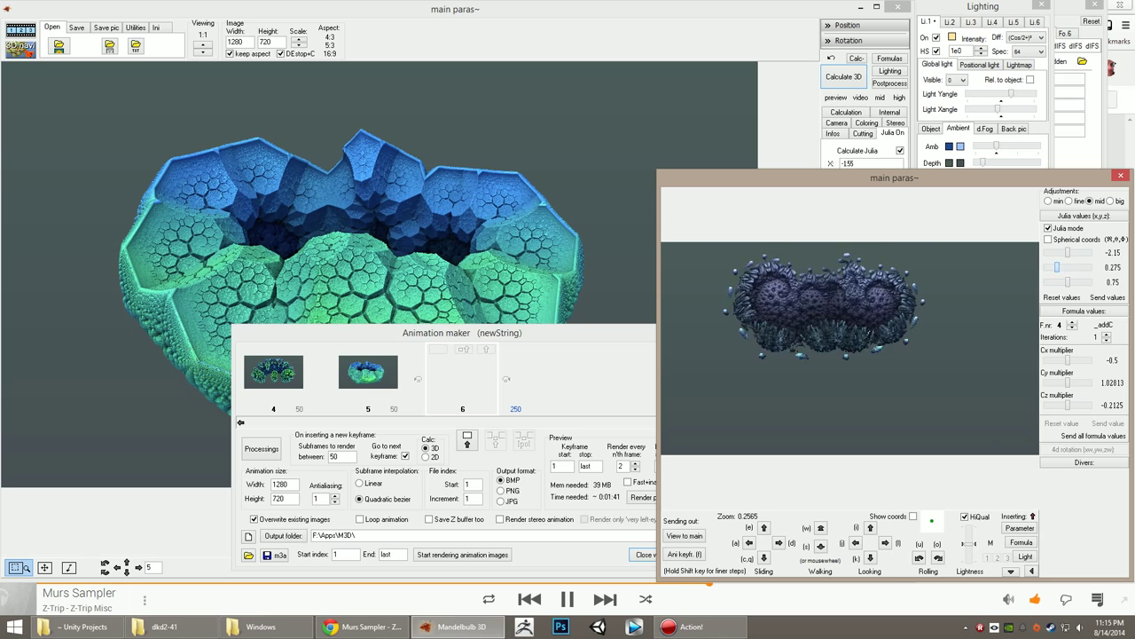
Close the Animation maker and render the new _Scaling fractal.
{"action": "left_click", "coordinate": [843, 77]}
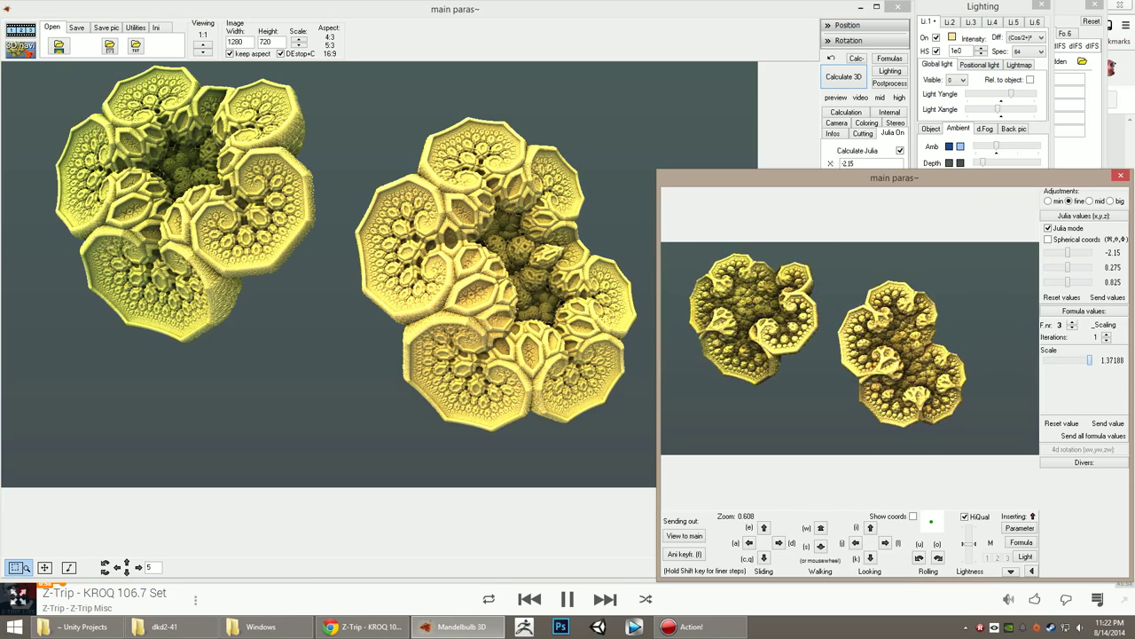
Store the current floral fractal as keyframe 9.
{"action": "key", "text": "f"}
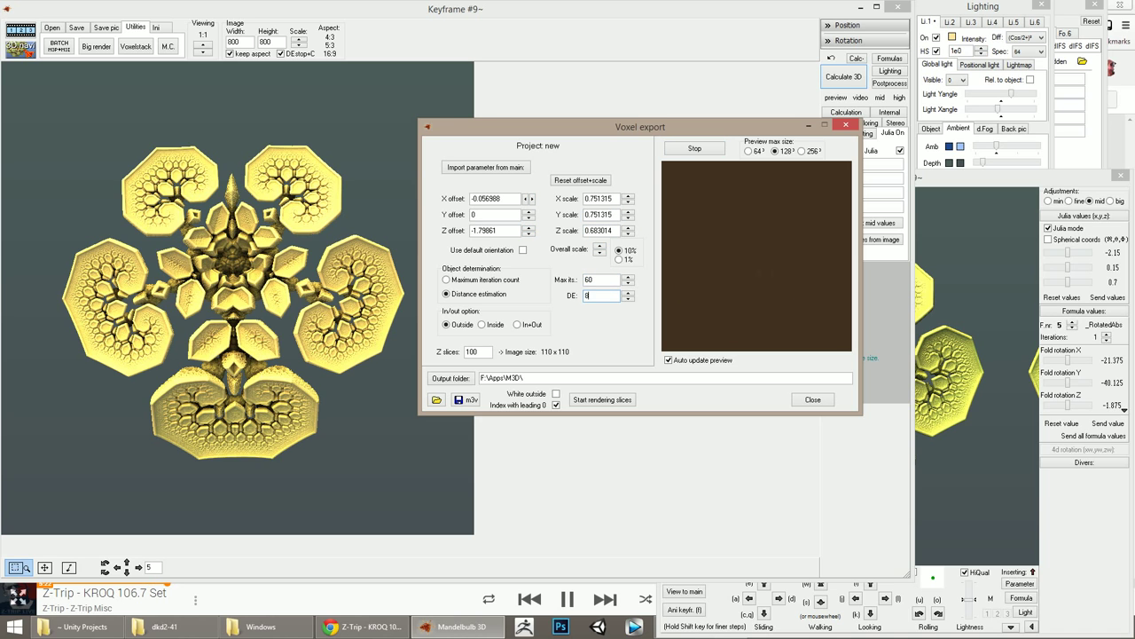
Enter 2 in the slice settings and create a new Floral output folder.
{"action": "type", "text": "2"}
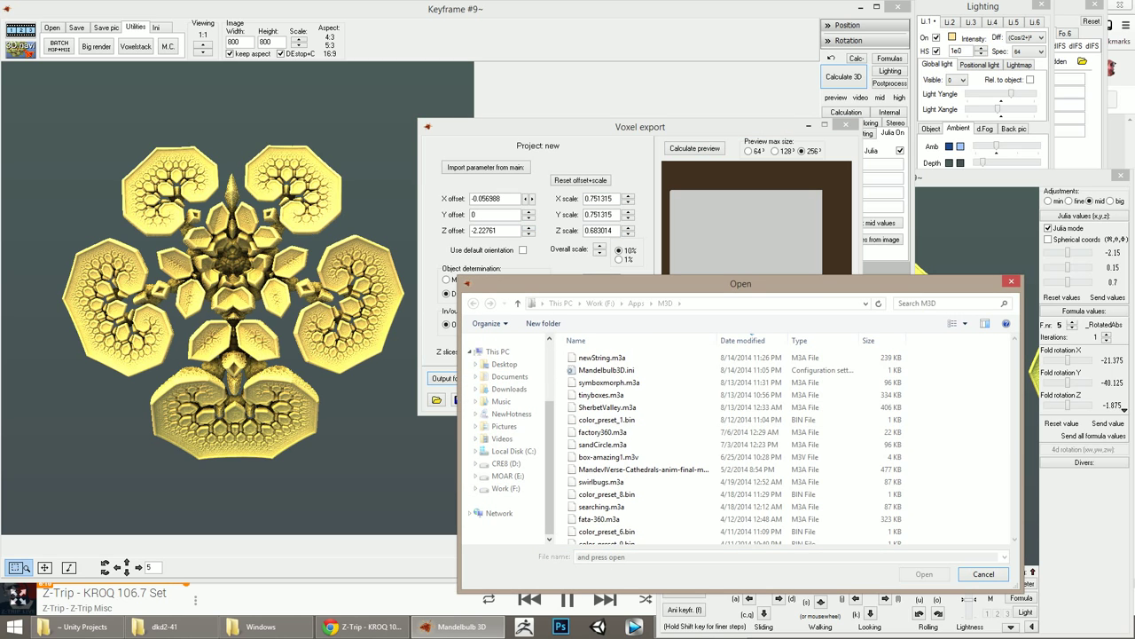
{"action": "left_click", "coordinate": [543, 323]}
{"action": "type", "text": "FloralSp"}
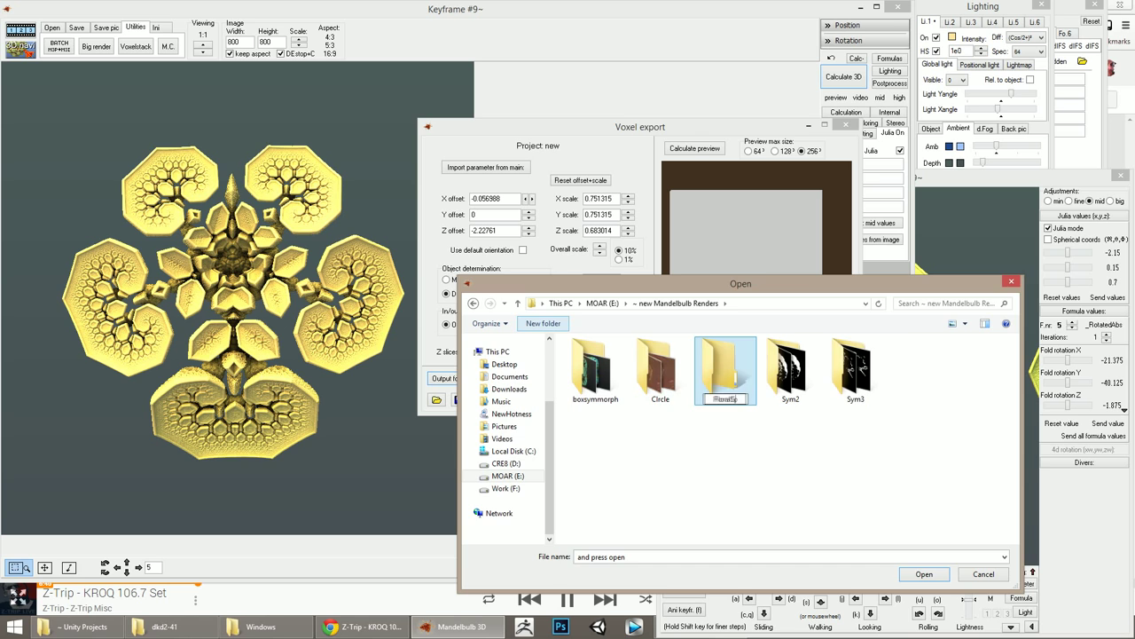
{"action": "key", "text": "Return"}
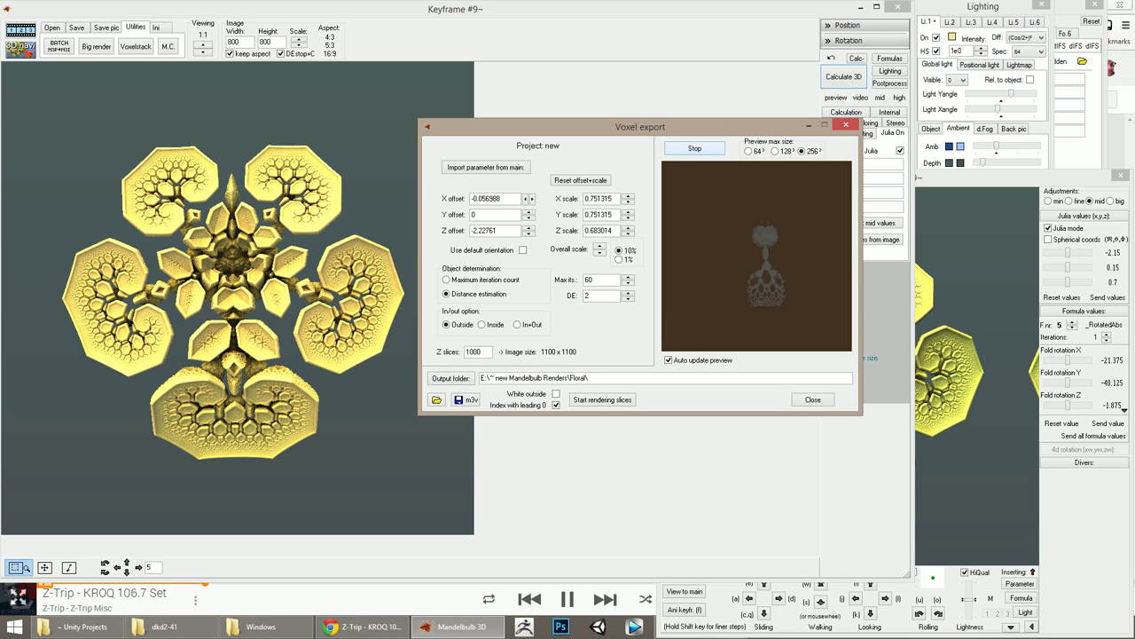
Change the DE value to 8 and save the voxel project as floralVoxel.
{"action": "key", "text": "BackSpace"}
{"action": "type", "text": "8"}
{"action": "left_click", "coordinate": [602, 399]}
{"action": "type", "text": "floral"}
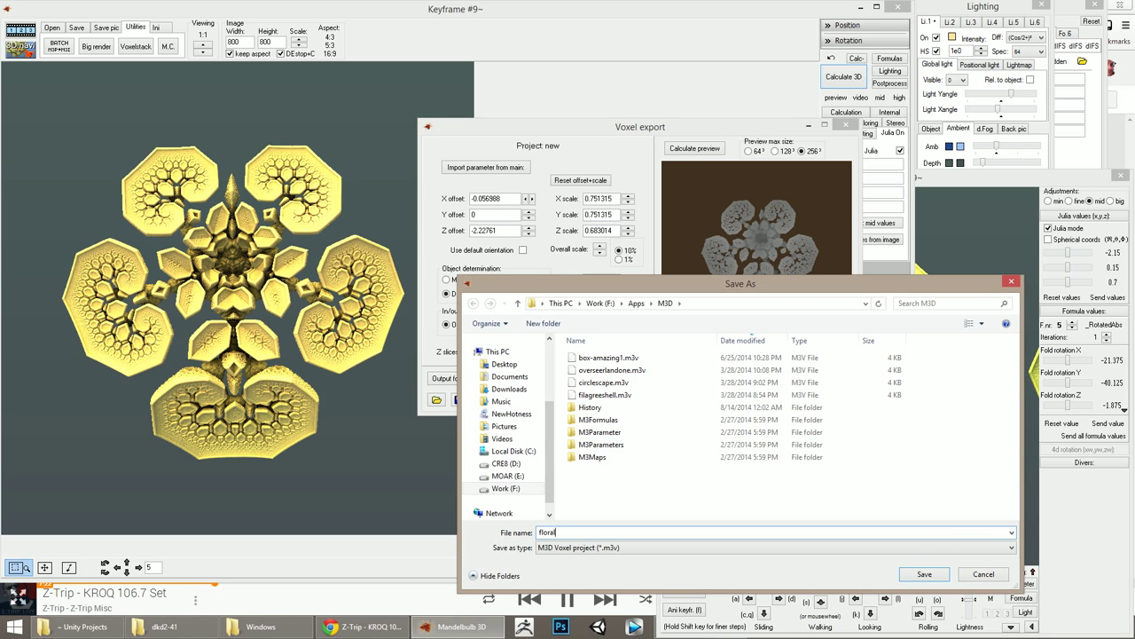
{"action": "key", "text": "Return"}
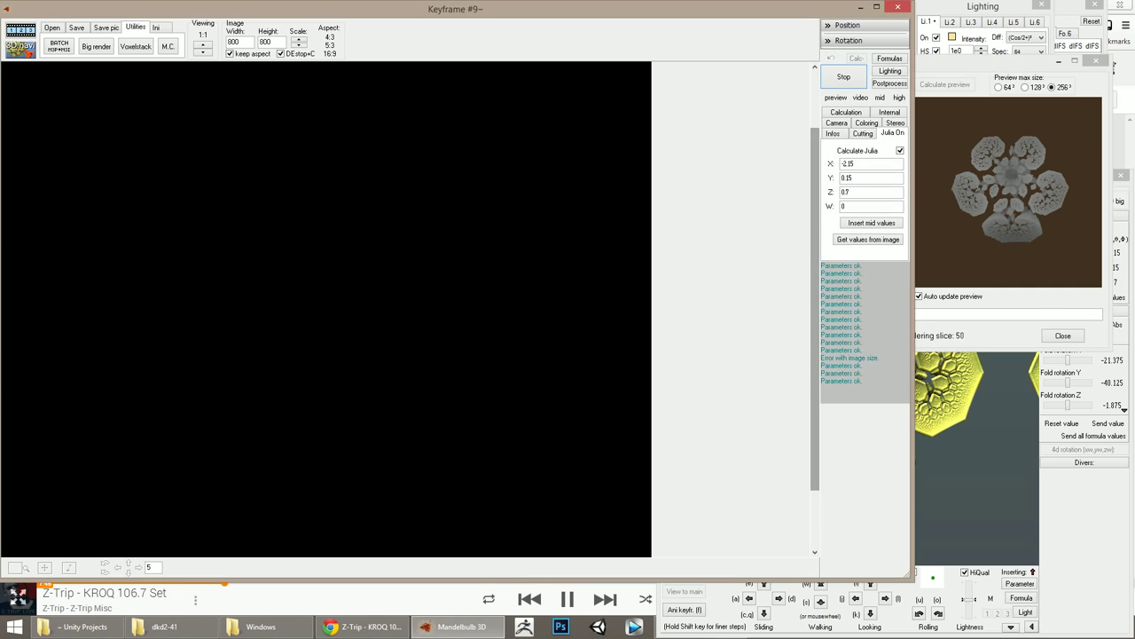
While slices render, switch to TweetDeck and start a reply to the game-assets tweet.
{"action": "key", "text": "alt+Tab"}
{"action": "left_click", "coordinate": [459, 626]}
{"action": "left_click", "coordinate": [363, 626]}
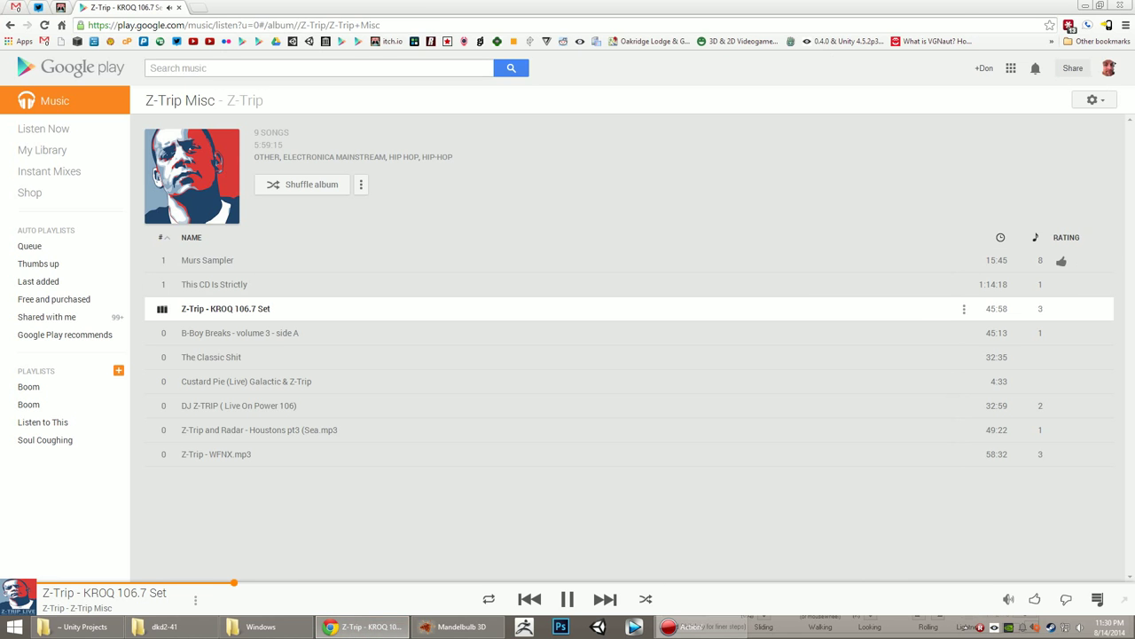
{"action": "left_click", "coordinate": [460, 626]}
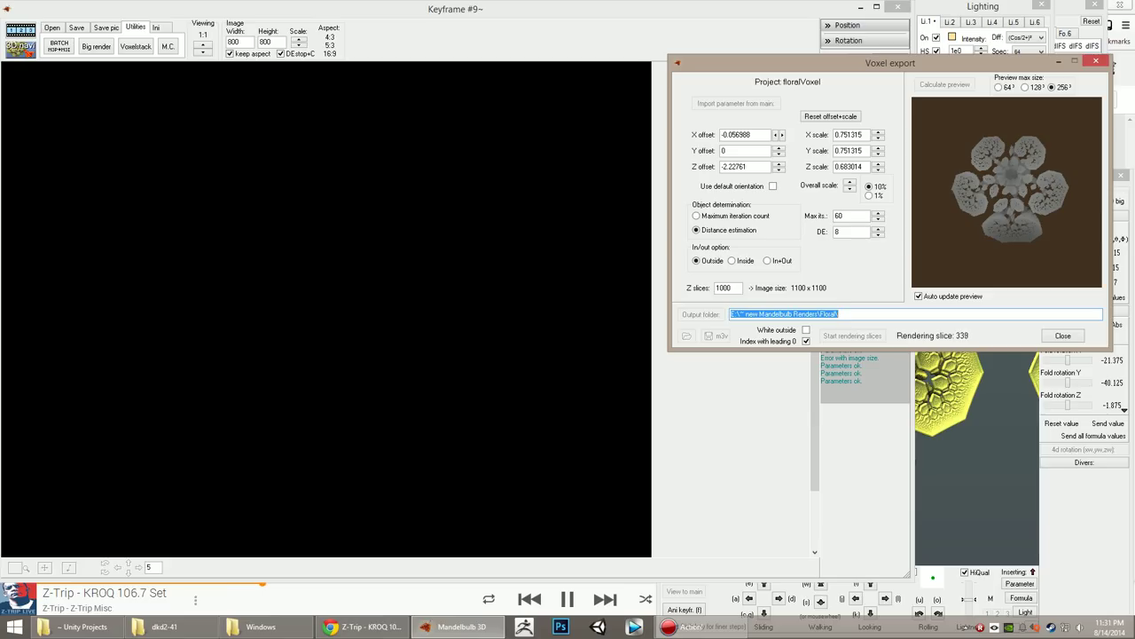
{"action": "key", "text": "alt+Tab"}
{"action": "left_click", "coordinate": [164, 302]}
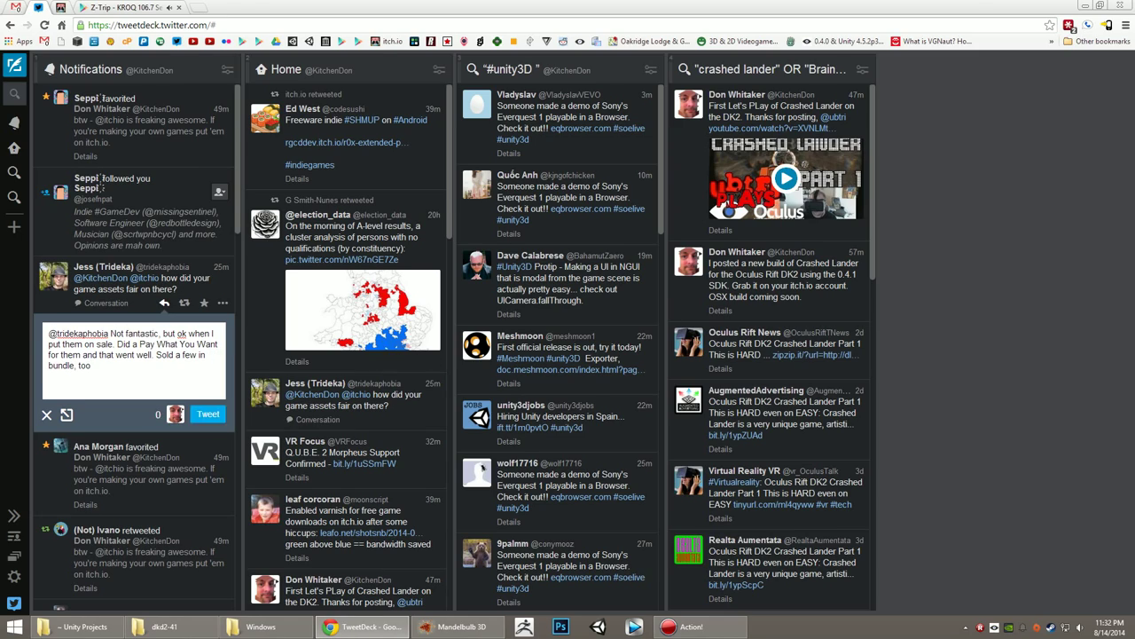
Send the reply tweet and return to the voxel export rendering.
{"action": "key", "text": "ctrl+Return"}
{"action": "key", "text": "alt+Tab"}
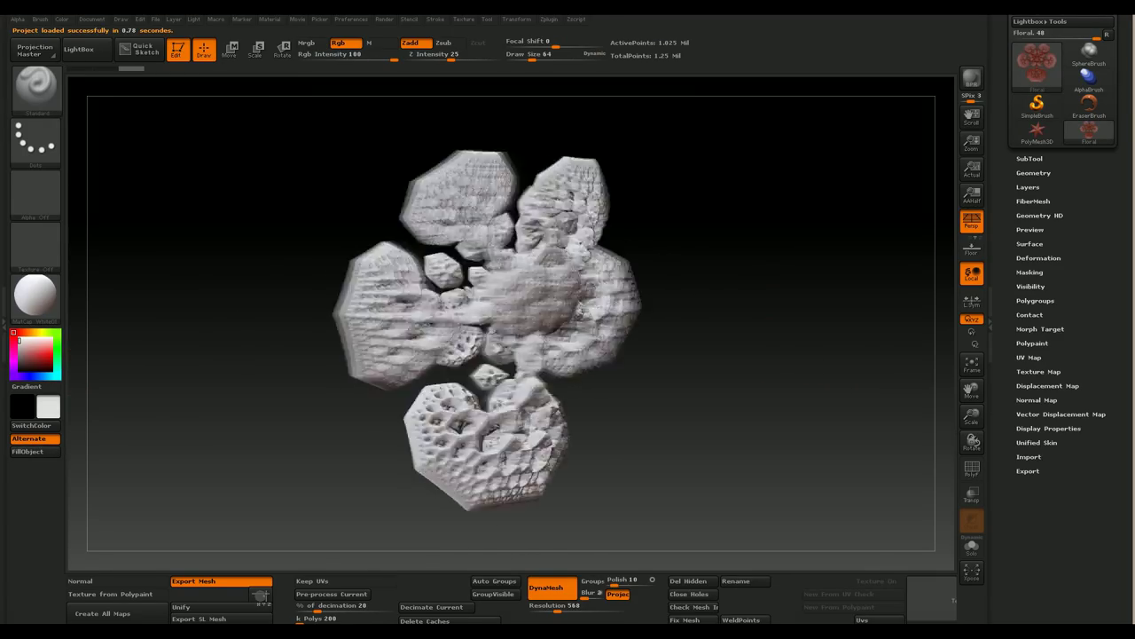
Apply white ToyPlastic material, set blue paint colour, and hide the gold panels.
{"action": "left_click", "coordinate": [36, 297]}
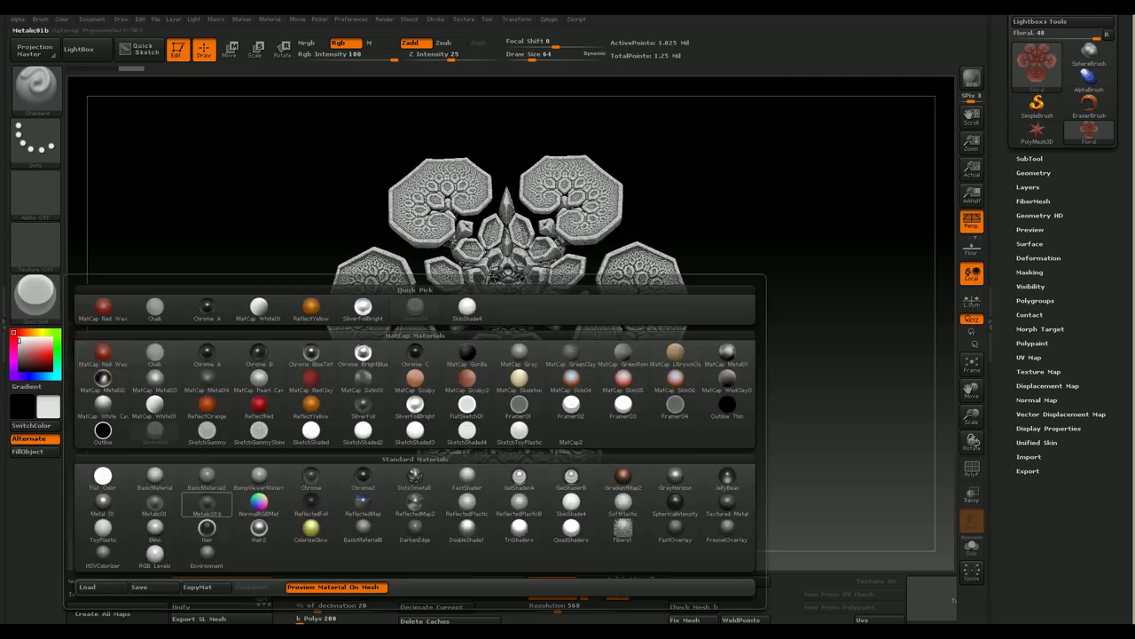
{"action": "left_click", "coordinate": [36, 298]}
{"action": "left_click", "coordinate": [103, 528]}
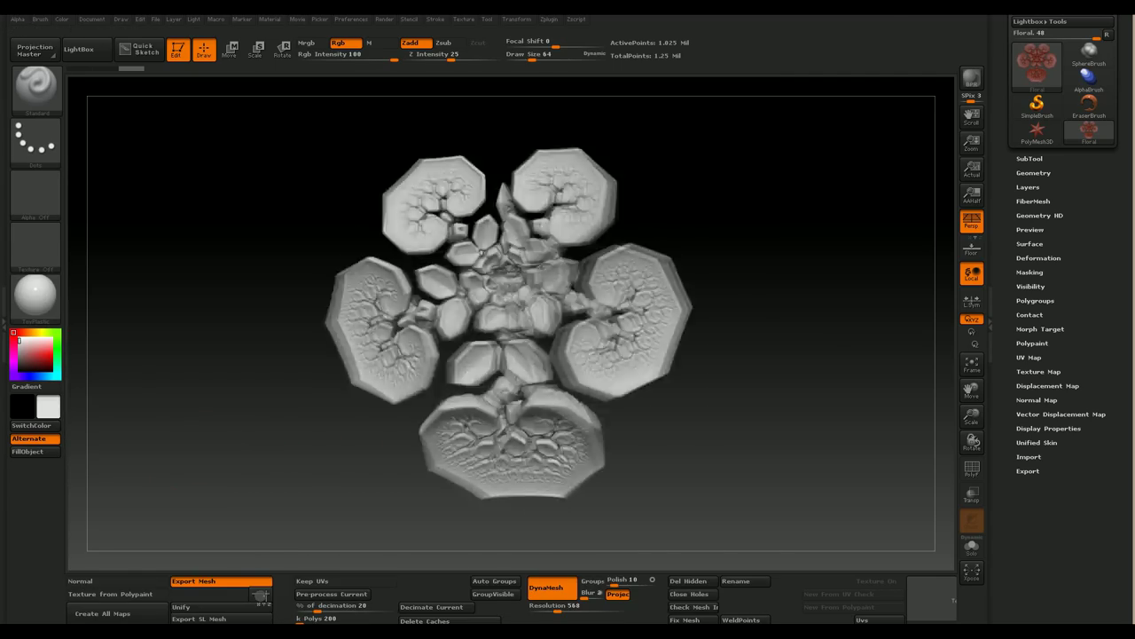
{"action": "left_click", "coordinate": [42, 348]}
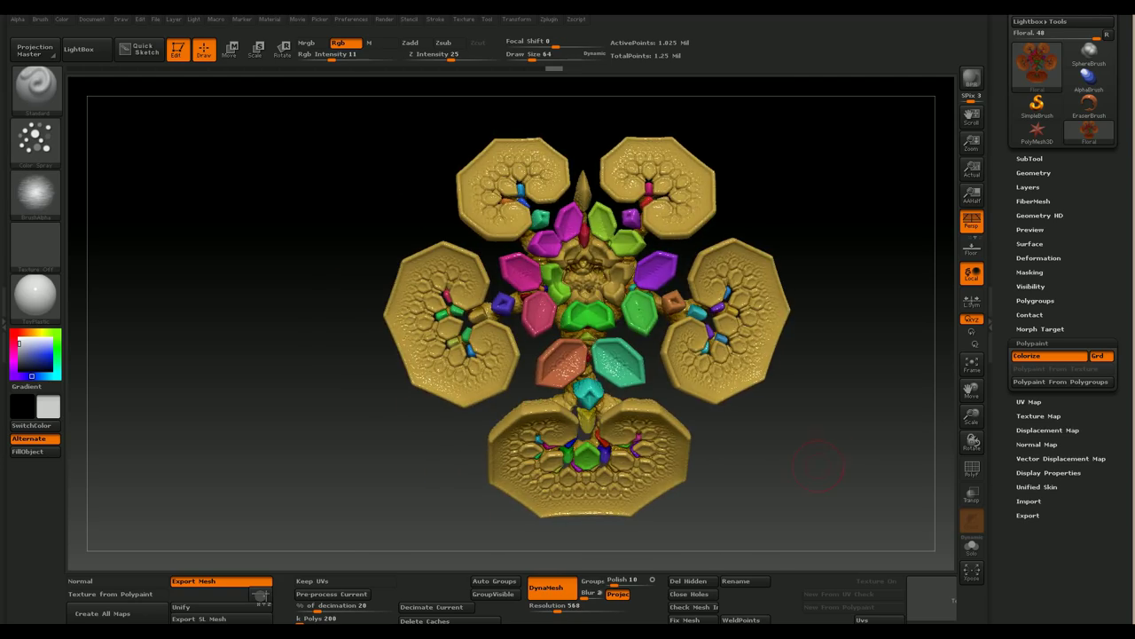
{"action": "left_click_drag", "start_coordinate": [818, 467], "coordinate": [940, 266], "text": "ctrl+shift"}
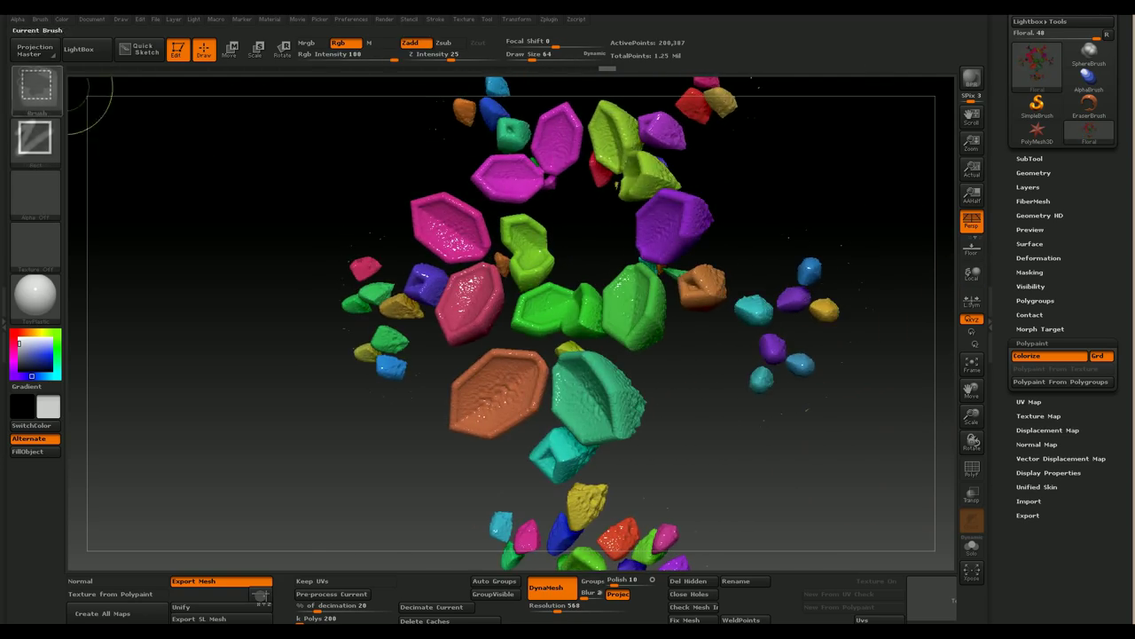